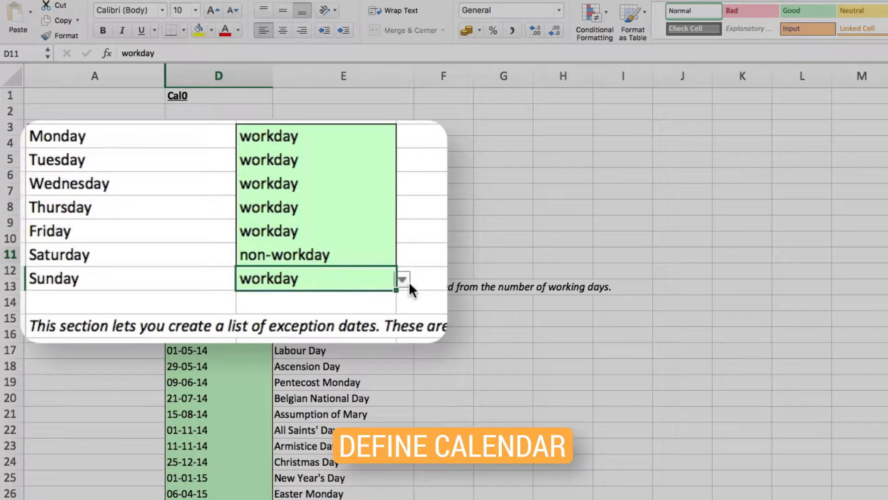
Set Sunday to non-workday in the Cal0 calendar's weekday list
{"action": "left_click", "coordinate": [312, 319]}
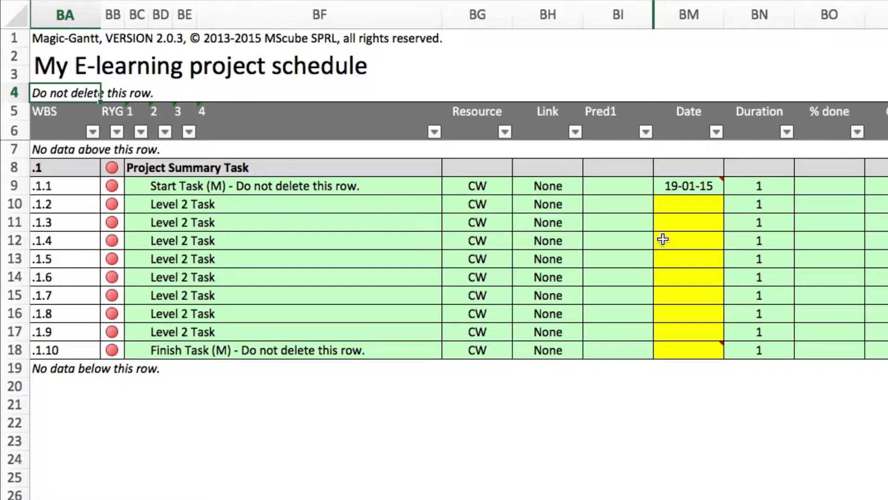
Enter 2/2/2015 as the project start date in the Start Task row
{"action": "left_click", "coordinate": [690, 184]}
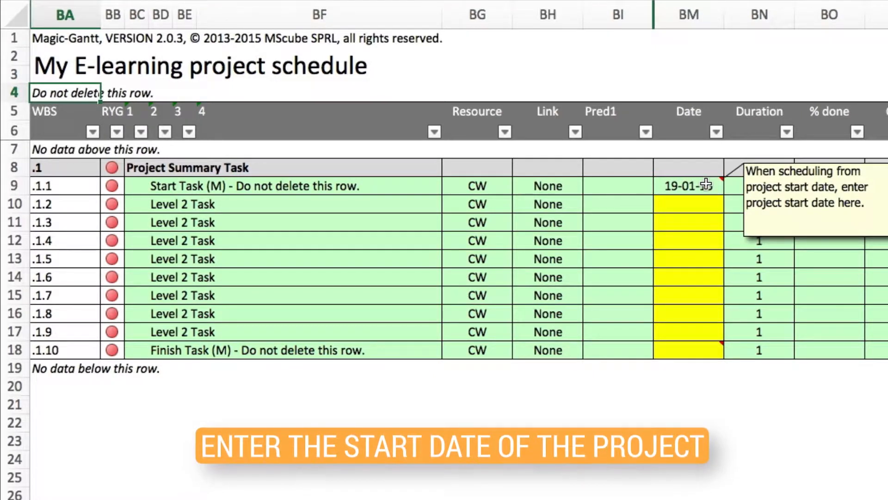
{"action": "type", "text": "2/2/2015"}
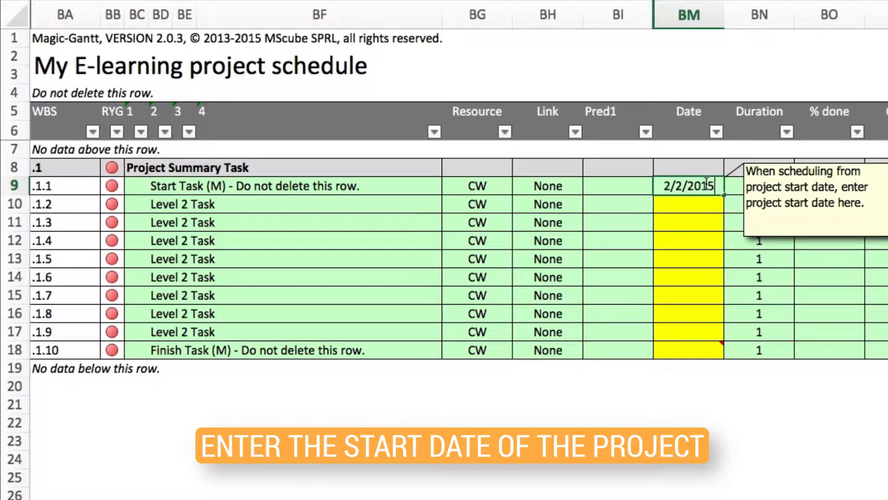
{"action": "key", "text": "Return"}
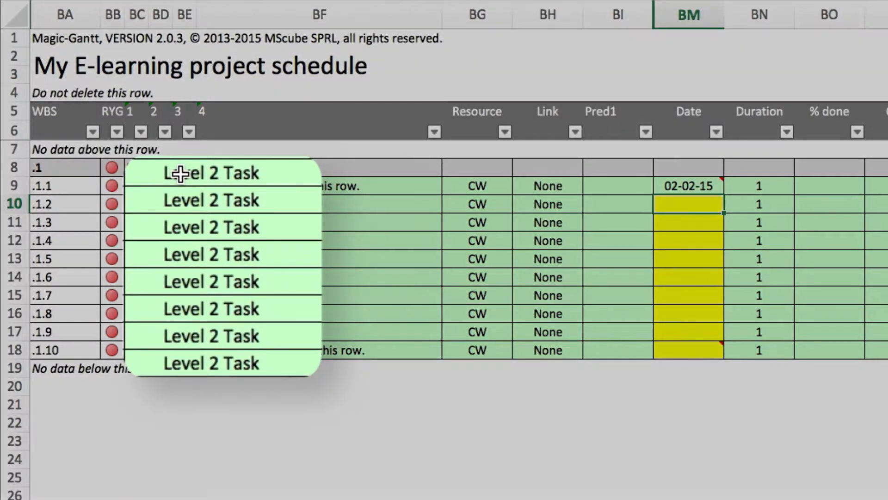
Rename the first six Level 2 tasks Write storyboard, Create first draft, Review work, Make changes, Check quality and Publish
{"action": "left_click", "coordinate": [180, 173]}
{"action": "type", "text": "Write storyboard"}
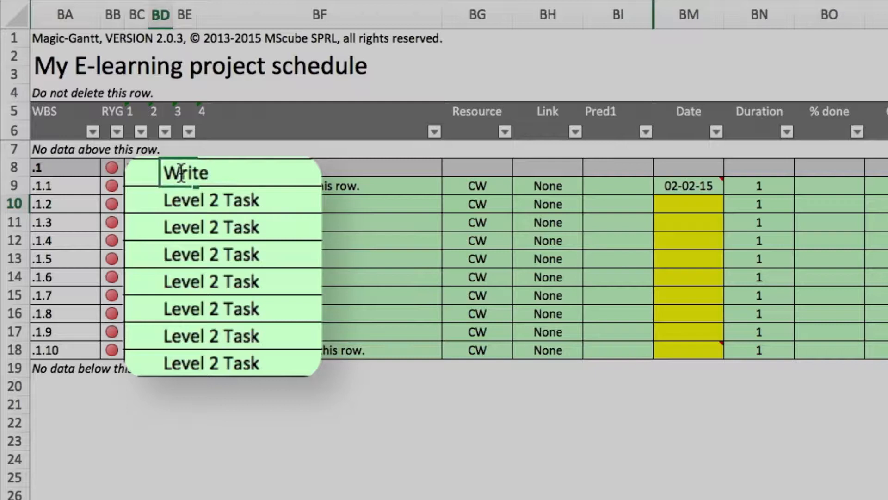
{"action": "key", "text": "Return"}
{"action": "type", "text": "Create first draft"}
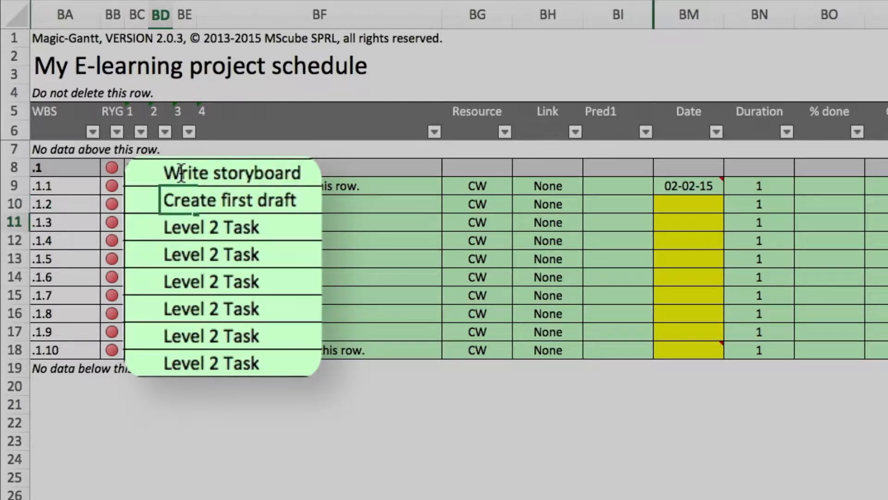
{"action": "key", "text": "Return"}
{"action": "type", "text": "Review work"}
{"action": "key", "text": "Return"}
{"action": "type", "text": "Make changes"}
{"action": "key", "text": "Return"}
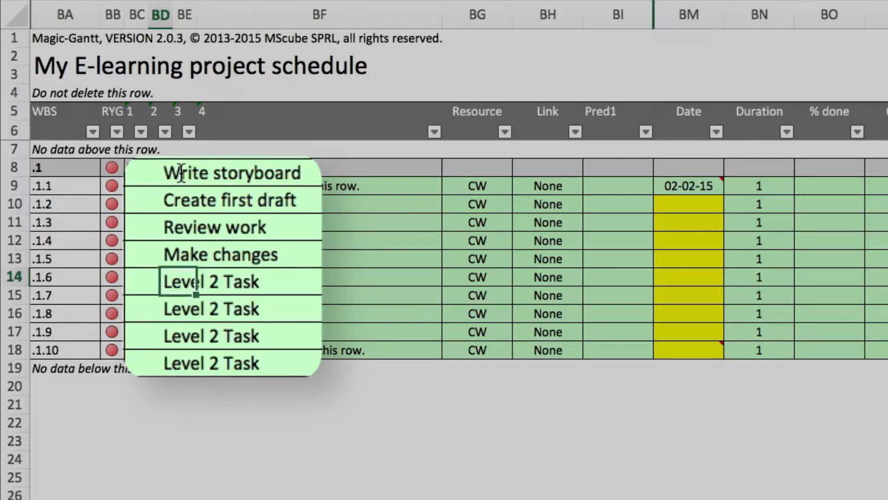
{"action": "type", "text": "Check quality"}
{"action": "key", "text": "Return"}
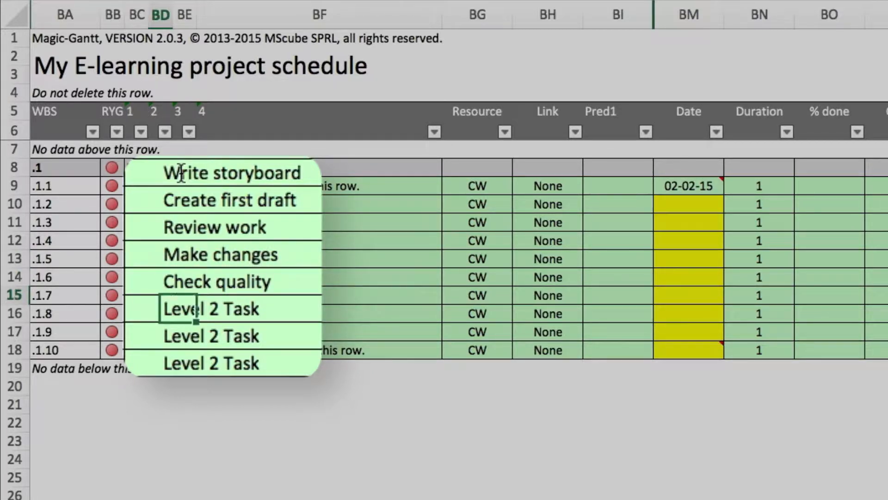
{"action": "type", "text": "Publish"}
{"action": "key", "text": "Return"}
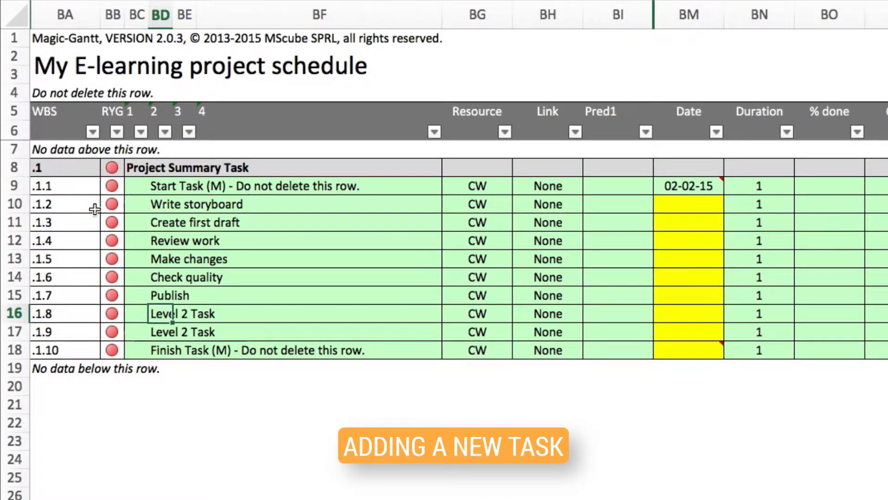
Insert a copy of the Create first draft row above itself and rename the new task Define layout
{"action": "left_click", "coordinate": [16, 221]}
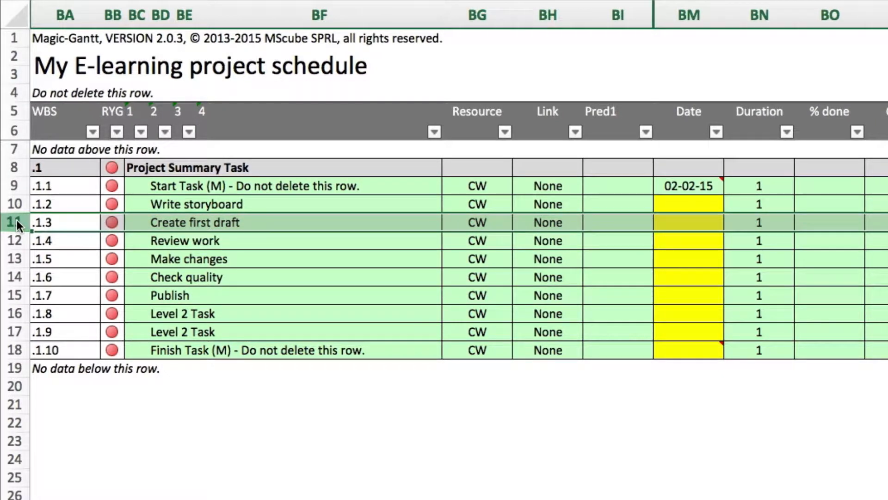
{"action": "right_click", "coordinate": [16, 220]}
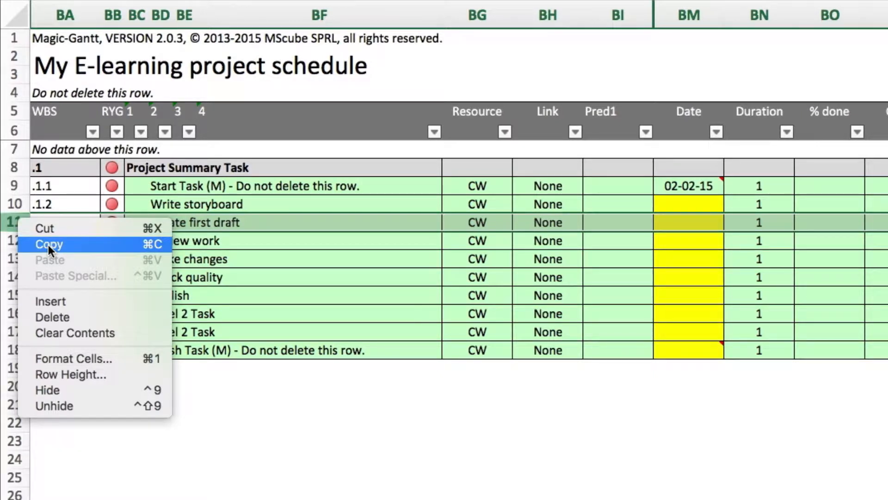
{"action": "left_click", "coordinate": [49, 245]}
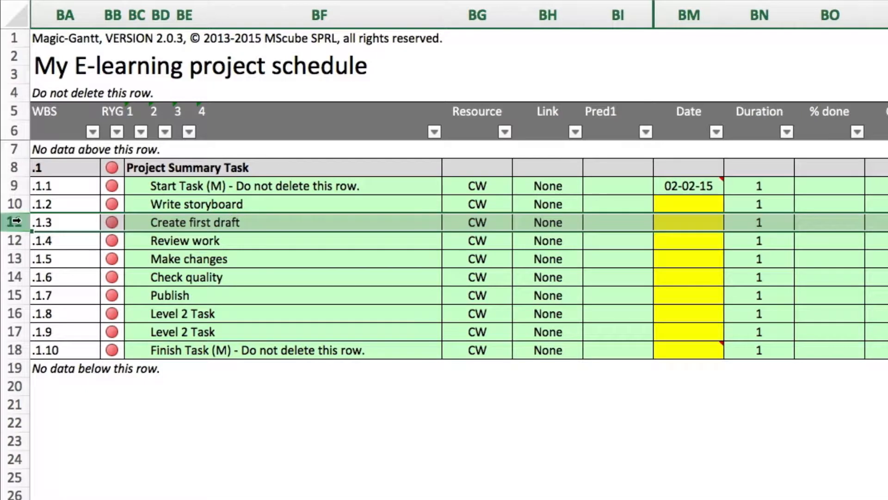
{"action": "right_click", "coordinate": [18, 222]}
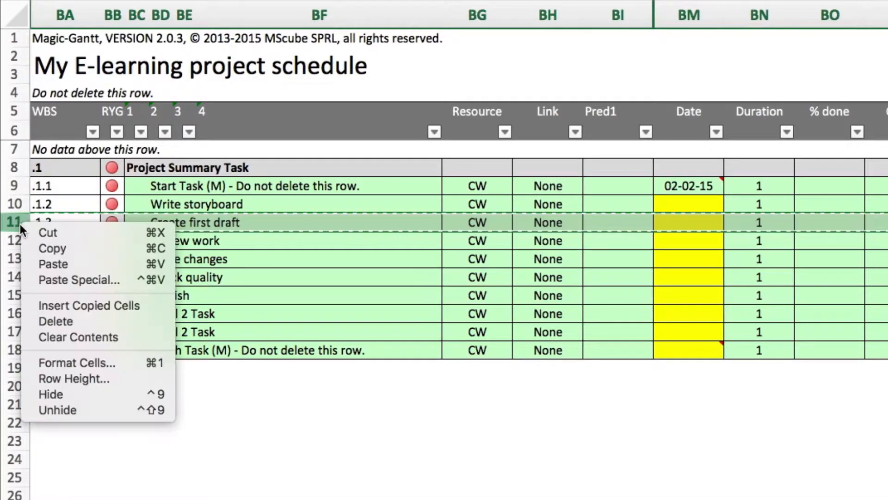
{"action": "left_click", "coordinate": [59, 303]}
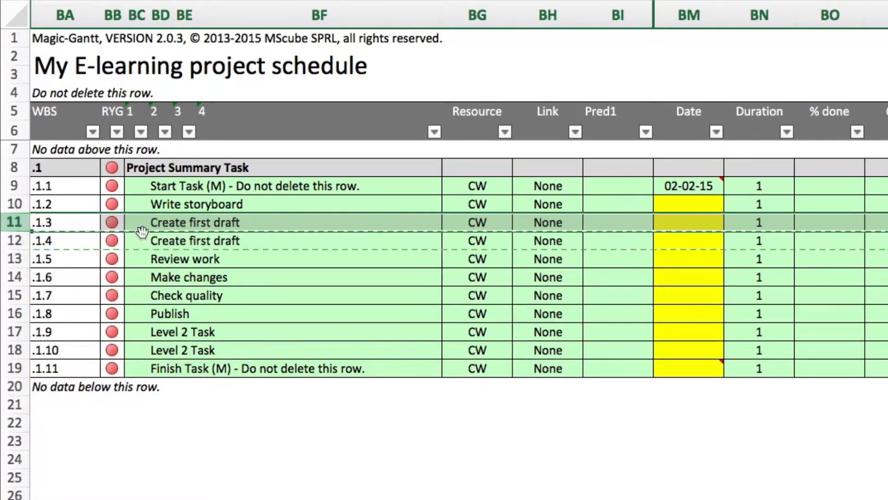
{"action": "left_click", "coordinate": [156, 224]}
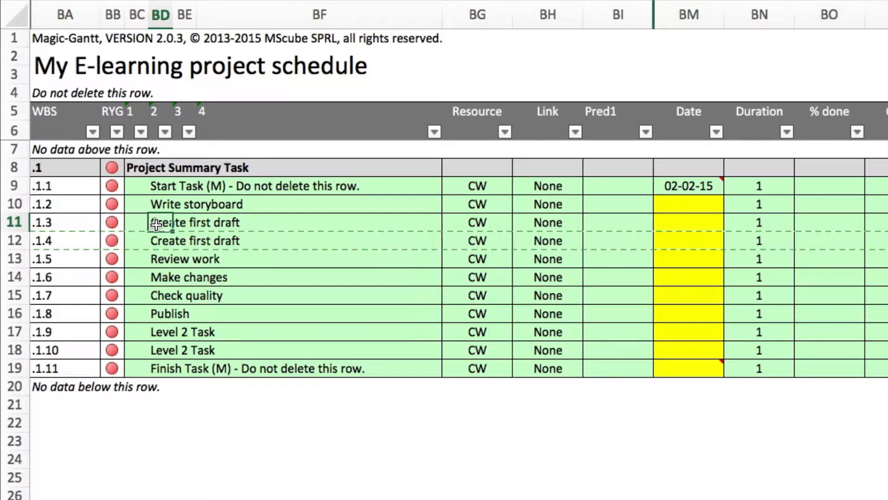
{"action": "type", "text": "Define layout"}
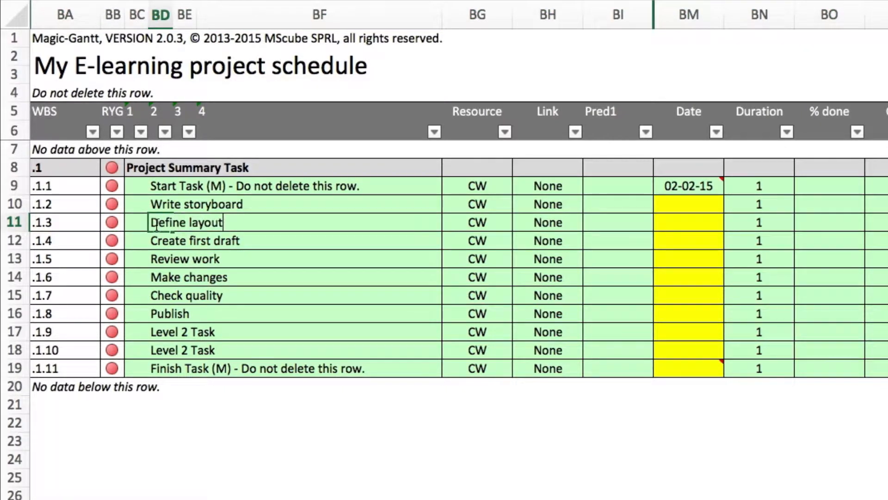
{"action": "key", "text": "Return"}
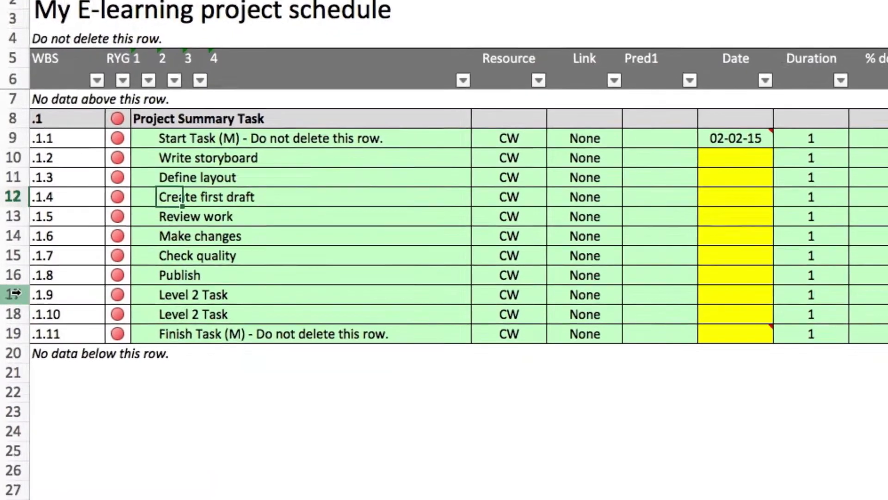
Delete the two unused Level 2 Task rows below Publish
{"action": "left_click_drag", "start_coordinate": [15, 332], "coordinate": [14, 350]}
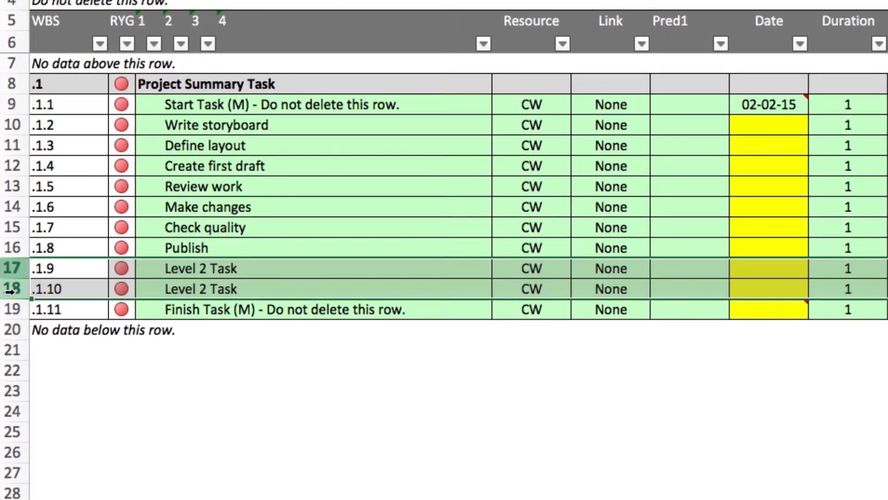
{"action": "right_click", "coordinate": [9, 290]}
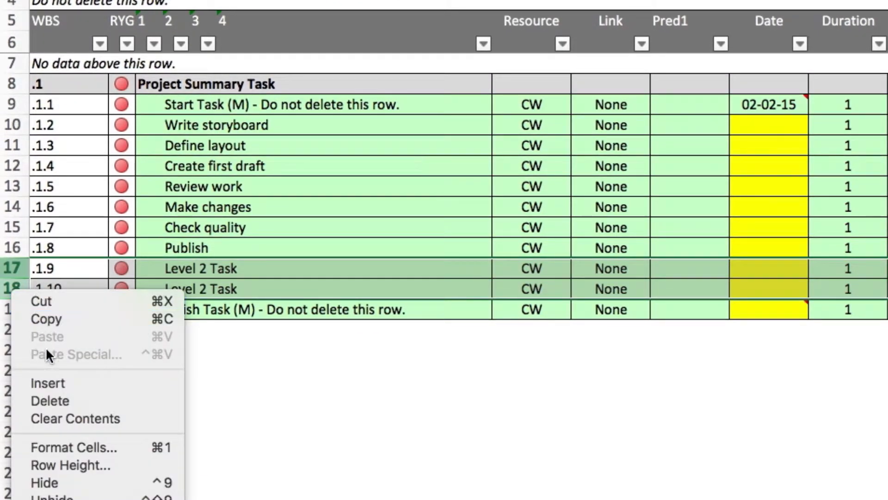
{"action": "left_click", "coordinate": [76, 403]}
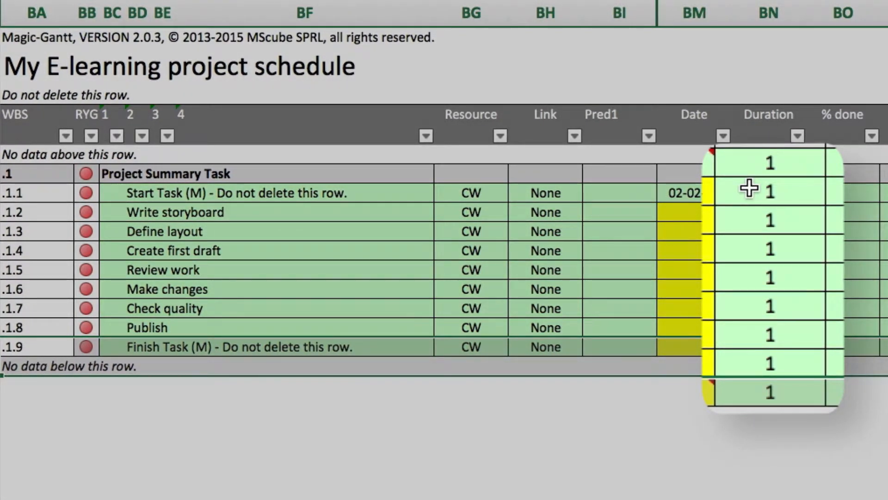
Set the durations to 2 for Write storyboard, 3 for Define layout, 5 for Create first draft, and 2 for Review work, Make changes and Publish
{"action": "left_click", "coordinate": [750, 188]}
{"action": "type", "text": "2"}
{"action": "key", "text": "Return"}
{"action": "type", "text": "3"}
{"action": "key", "text": "Return"}
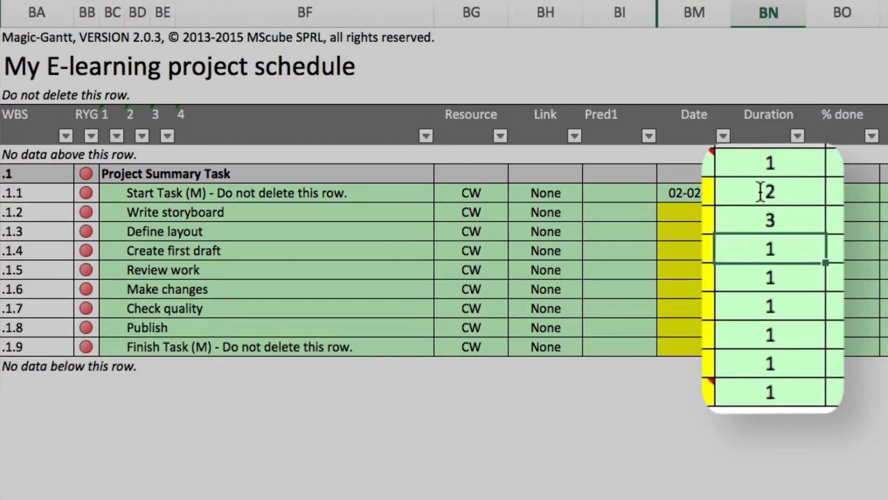
{"action": "type", "text": "5"}
{"action": "key", "text": "Return"}
{"action": "type", "text": "2"}
{"action": "key", "text": "Return"}
{"action": "type", "text": "2"}
{"action": "key", "text": "Return"}
{"action": "key", "text": "Return"}
{"action": "type", "text": "2"}
{"action": "key", "text": "Return"}
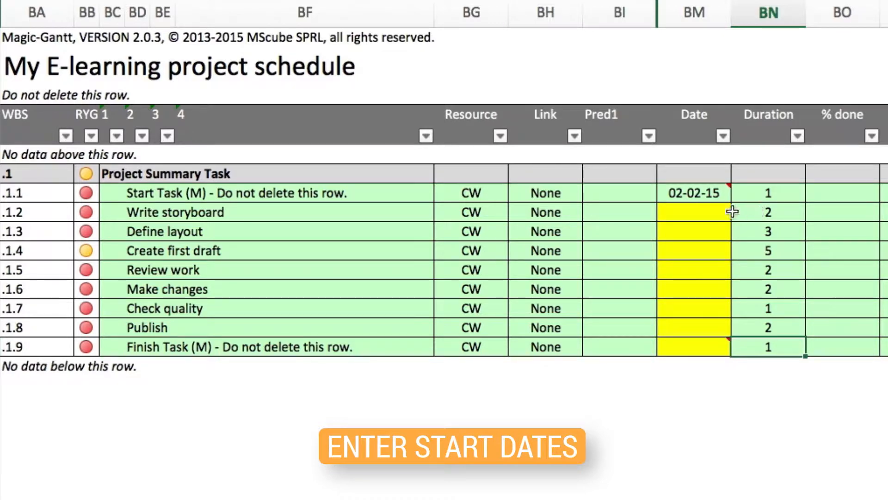
Enter 6/2/2015 as the date of the Write storyboard task
{"action": "left_click", "coordinate": [704, 212]}
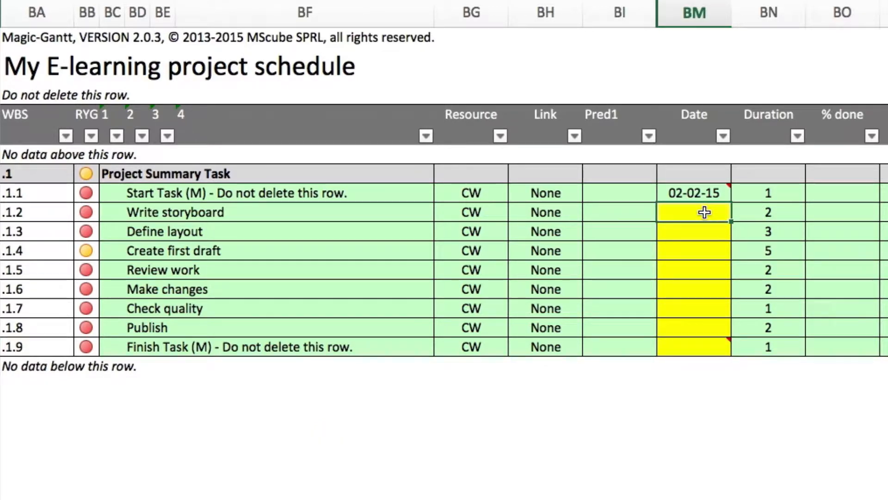
{"action": "type", "text": "6/"}
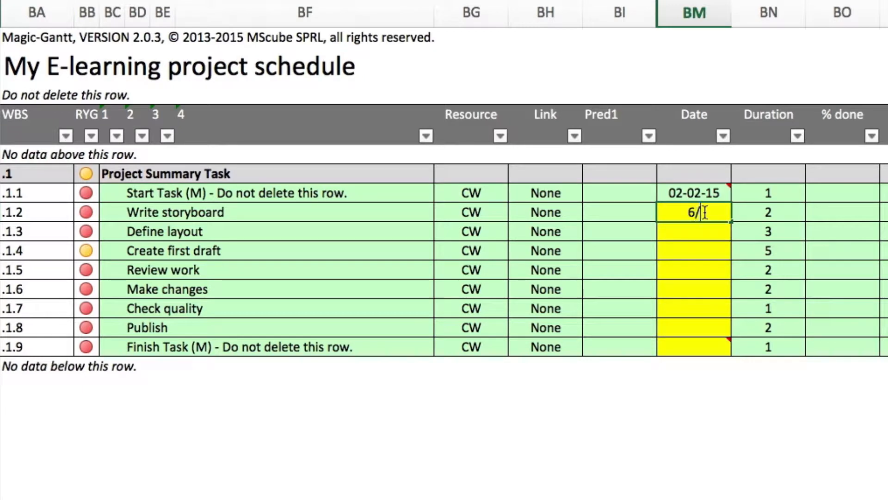
{"action": "type", "text": "2/2015"}
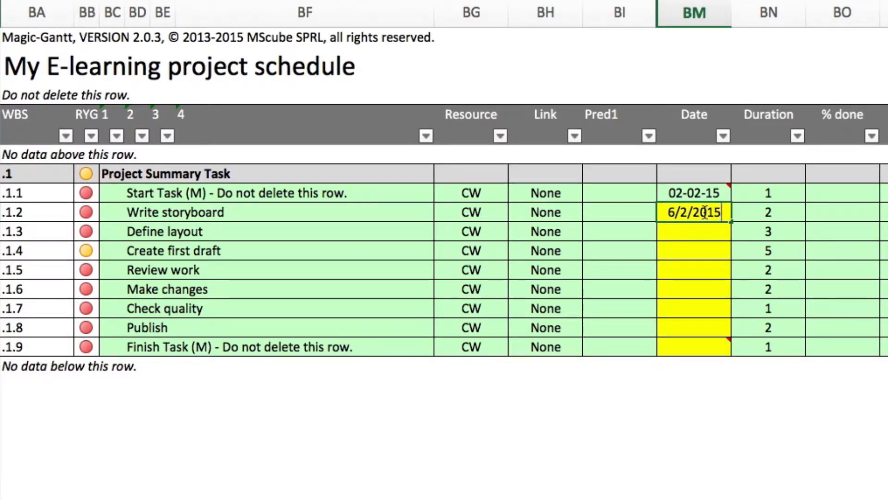
{"action": "key", "text": "Return"}
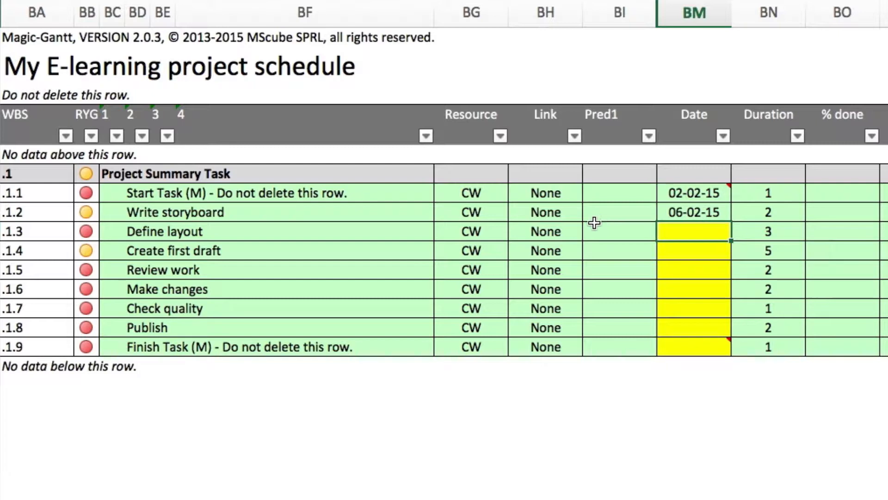
Give Define layout an FS link and reference the WBS cell of Write storyboard (=BA10) as its predecessor
{"action": "left_click", "coordinate": [560, 231]}
{"action": "left_click", "coordinate": [589, 232]}
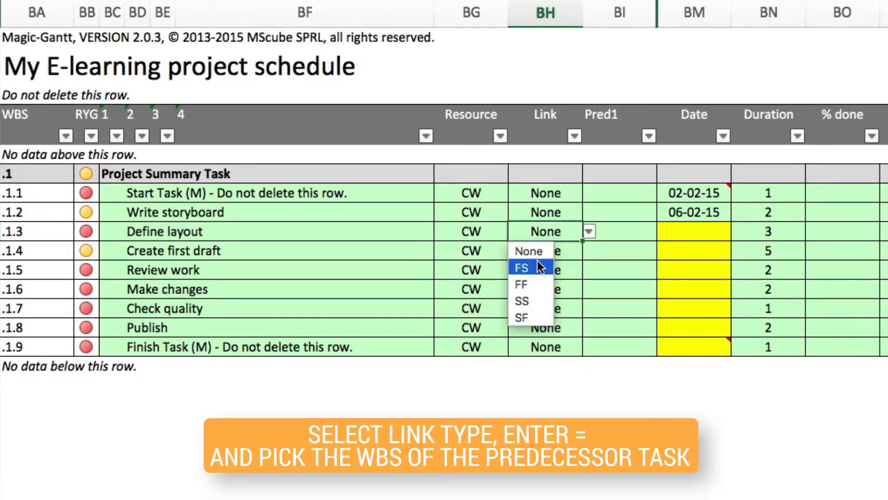
{"action": "left_click", "coordinate": [530, 269]}
{"action": "left_click", "coordinate": [626, 230]}
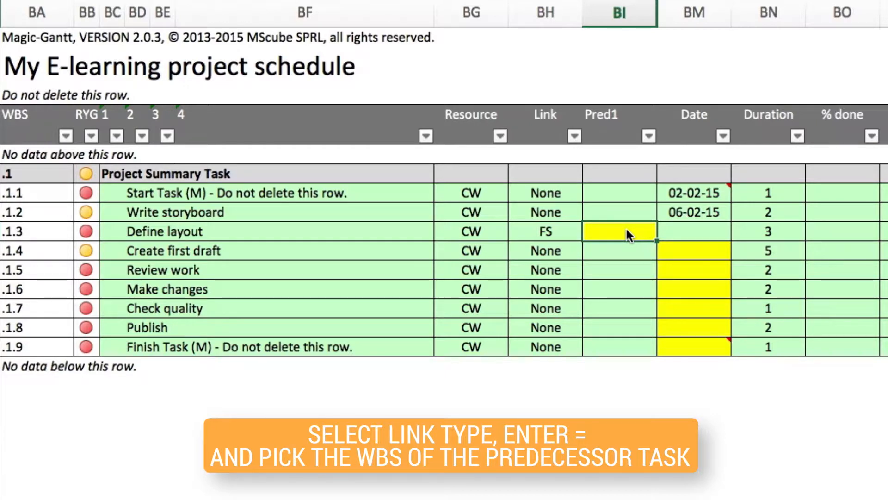
{"action": "type", "text": "="}
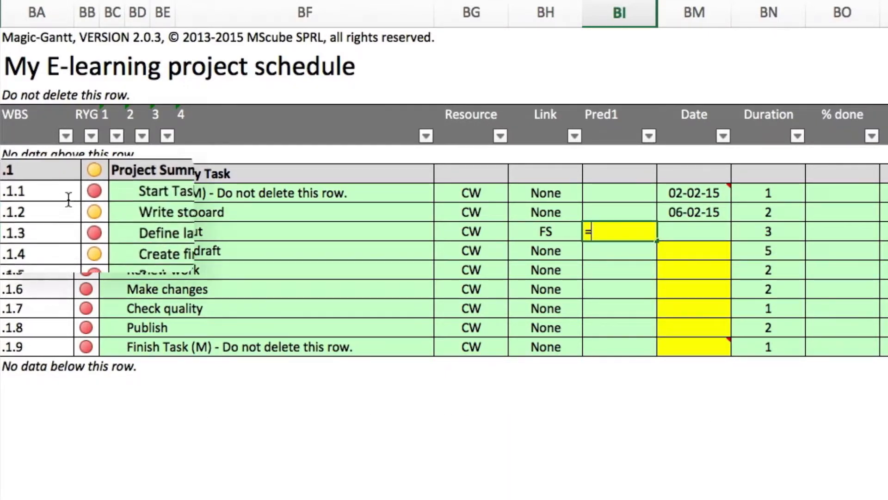
{"action": "left_click", "coordinate": [33, 211]}
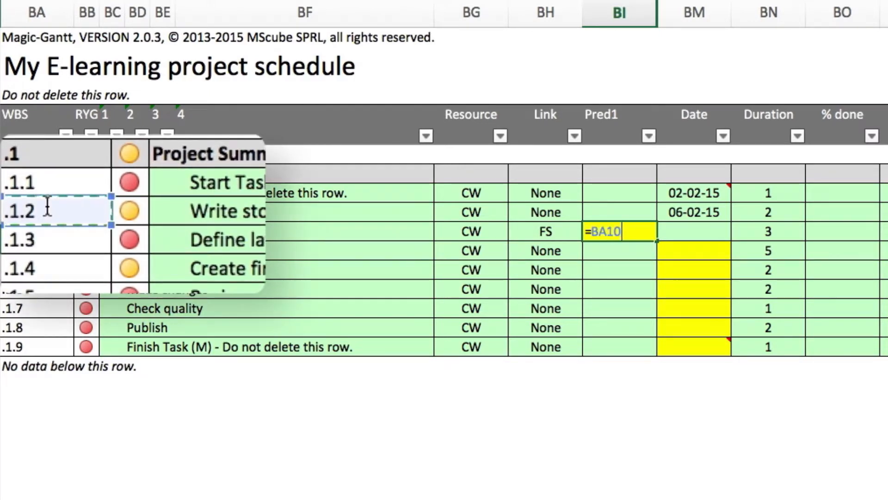
{"action": "key", "text": "Return"}
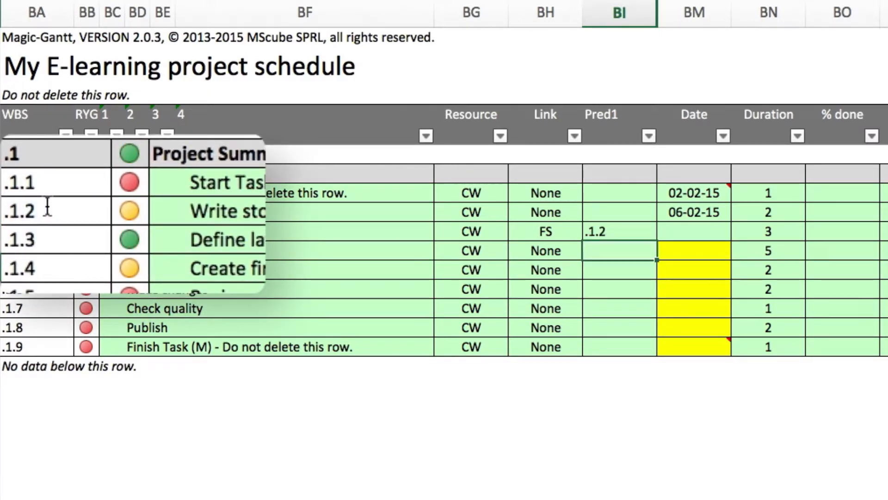
Fill the link type and predecessor of Define layout down through the Finish Task row
{"action": "left_click_drag", "start_coordinate": [545, 229], "coordinate": [656, 345]}
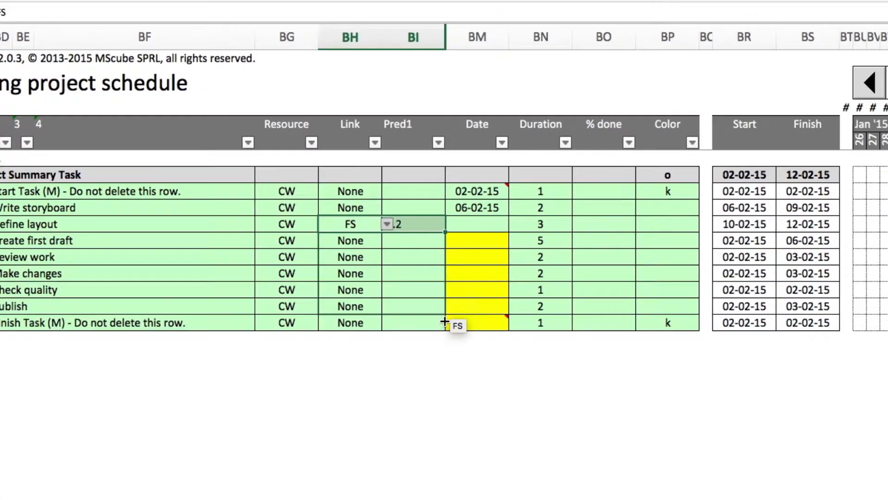
{"action": "left_click_drag", "start_coordinate": [444, 322], "coordinate": [444, 327]}
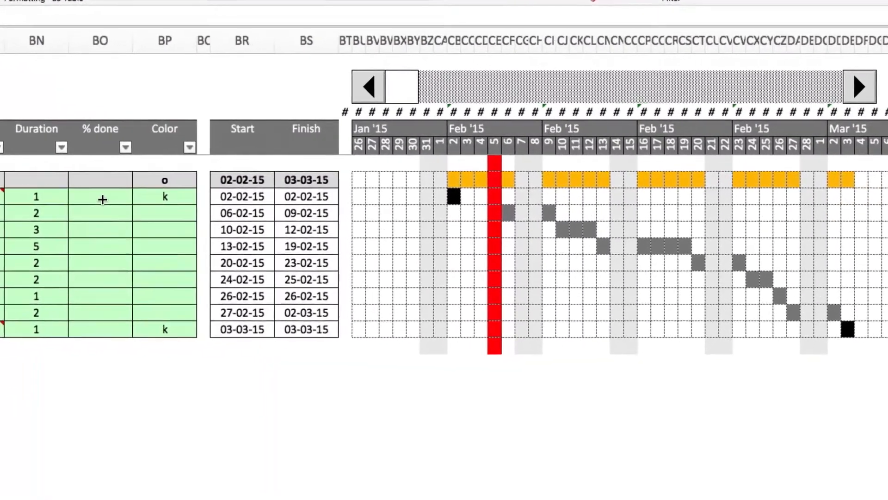
Set the % done to 100 for Start Task and 50 for Write storyboard, Define layout and Create first draft
{"action": "left_click", "coordinate": [289, 189]}
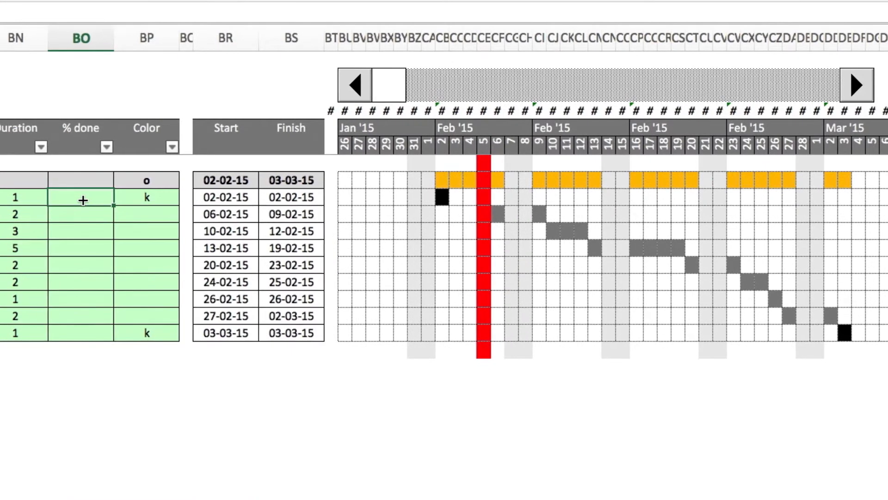
{"action": "type", "text": "100"}
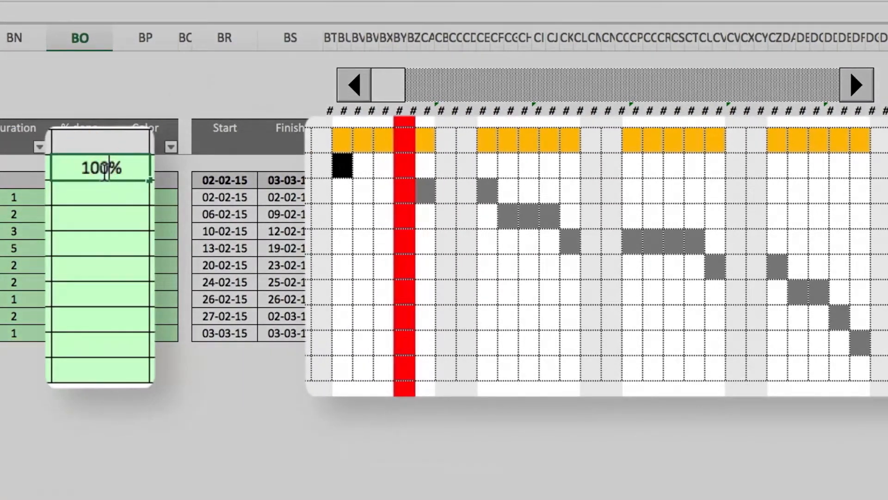
{"action": "key", "text": "Return"}
{"action": "type", "text": "50"}
{"action": "key", "text": "Return"}
{"action": "type", "text": "50"}
{"action": "key", "text": "Return"}
{"action": "type", "text": "50"}
{"action": "key", "text": "Return"}
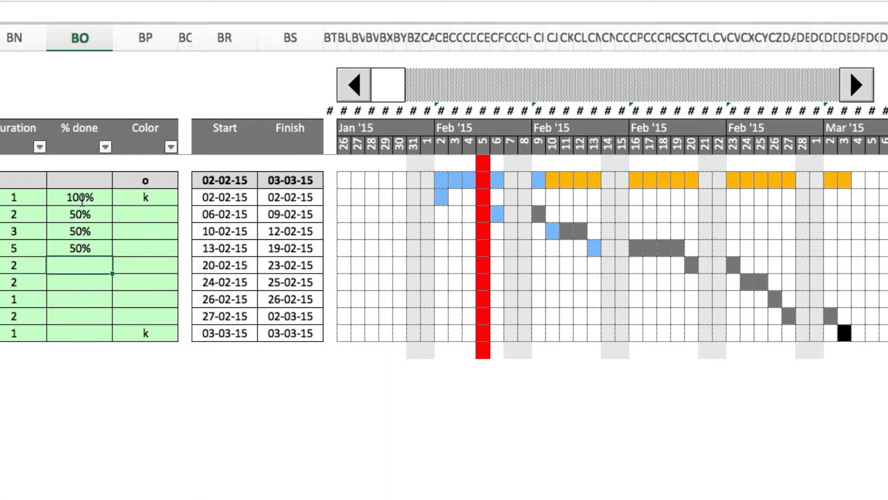
Color-code the tasks: y for Review work, g for Make changes, c for Check quality and p for Publish
{"action": "left_click", "coordinate": [148, 263]}
{"action": "left_click", "coordinate": [185, 266]}
{"action": "left_click", "coordinate": [139, 296]}
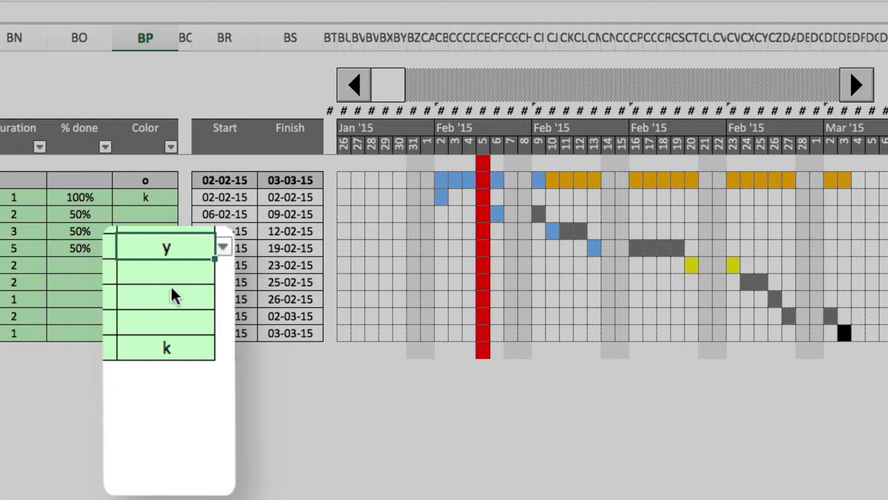
{"action": "left_click", "coordinate": [176, 273]}
{"action": "left_click", "coordinate": [224, 274]}
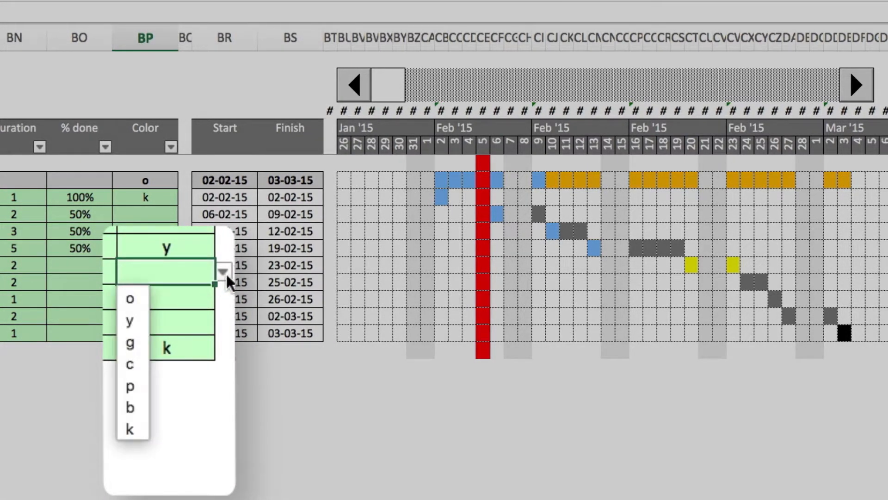
{"action": "left_click", "coordinate": [141, 340]}
{"action": "left_click", "coordinate": [174, 299]}
{"action": "left_click", "coordinate": [223, 297]}
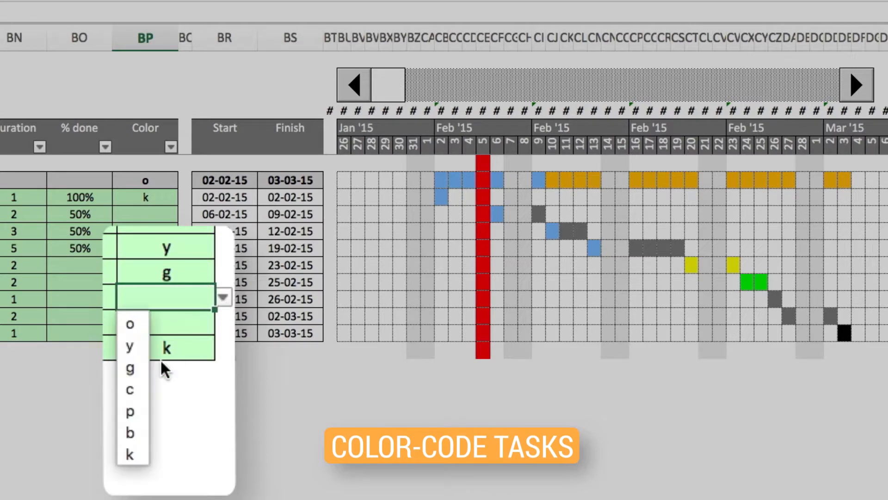
{"action": "left_click", "coordinate": [132, 388]}
{"action": "left_click", "coordinate": [174, 320]}
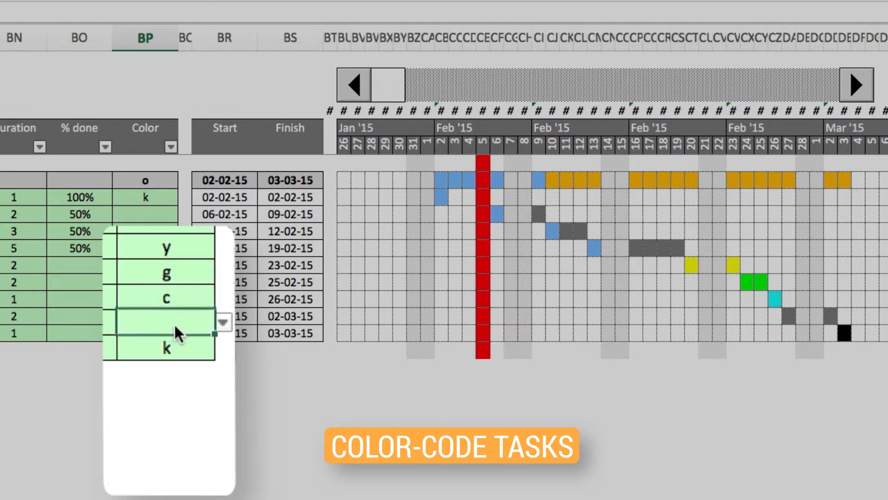
{"action": "left_click", "coordinate": [223, 322]}
{"action": "left_click", "coordinate": [133, 437]}
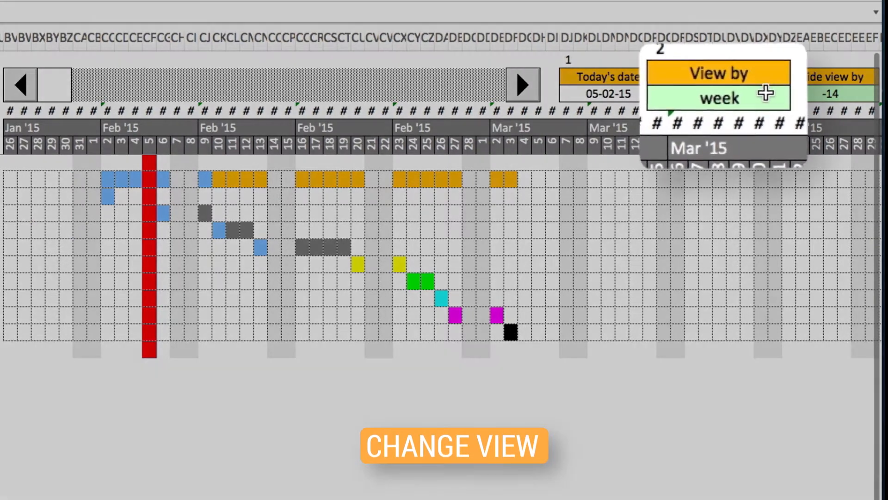
Switch the Gantt timeline view to month and return it to week
{"action": "left_click", "coordinate": [796, 98]}
{"action": "left_click", "coordinate": [687, 142]}
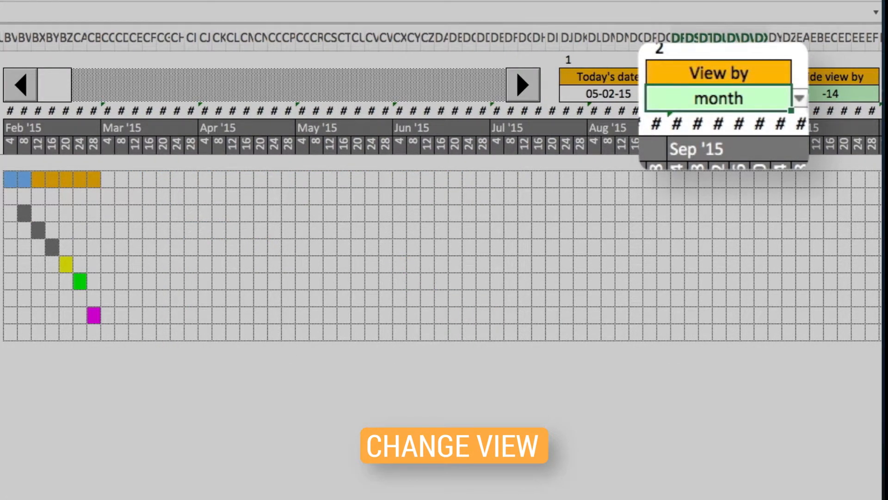
{"action": "left_click", "coordinate": [799, 97]}
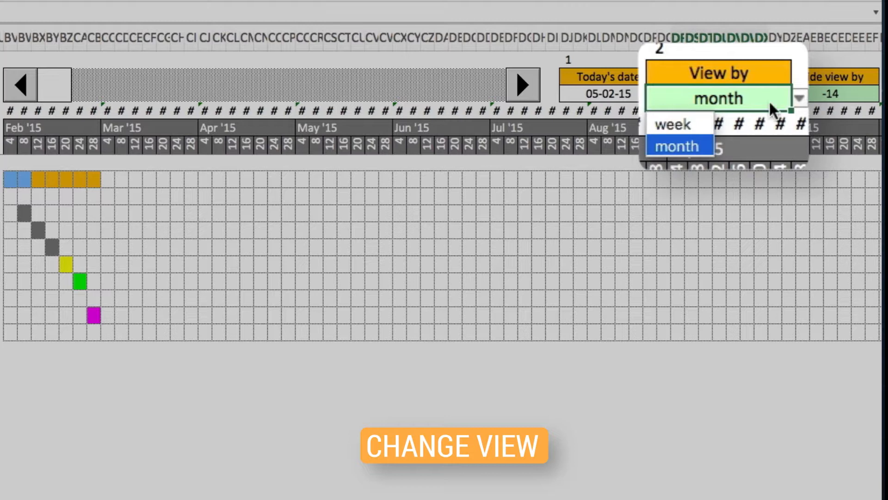
{"action": "left_click", "coordinate": [683, 124]}
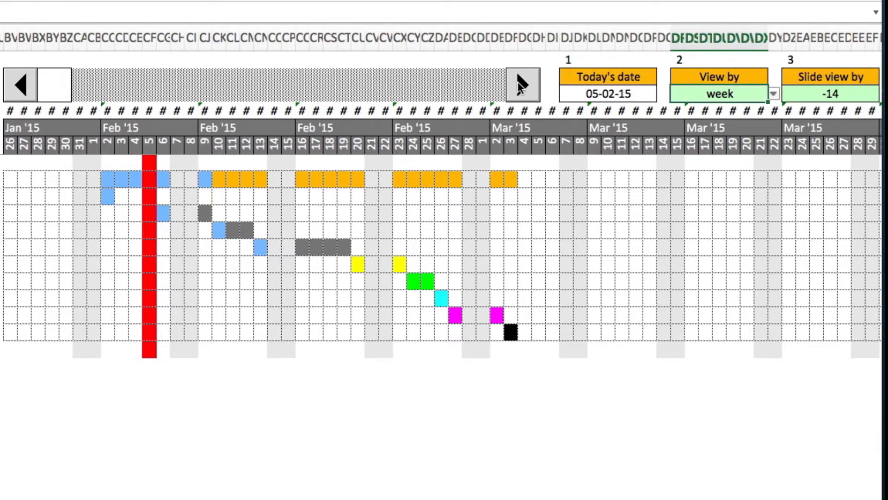
Slide the Gantt timeline two weeks forward and back to its starting dates
{"action": "left_click", "coordinate": [519, 85]}
{"action": "left_click", "coordinate": [518, 88]}
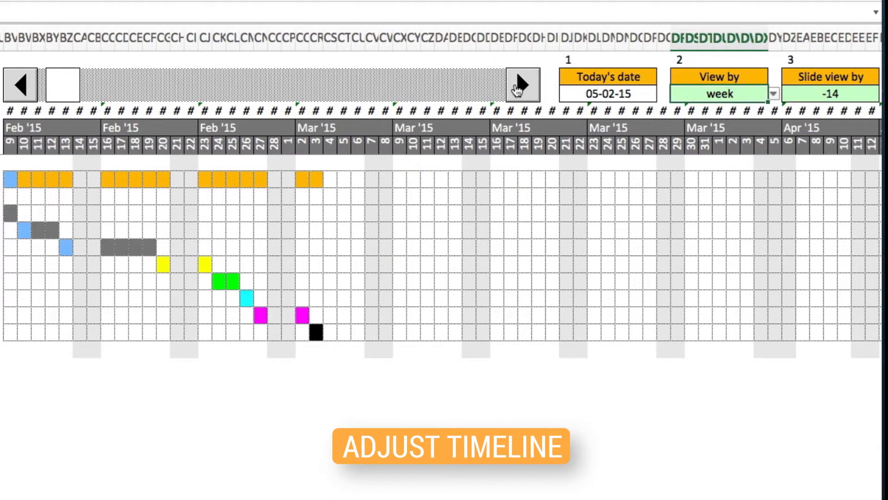
{"action": "left_click", "coordinate": [21, 86]}
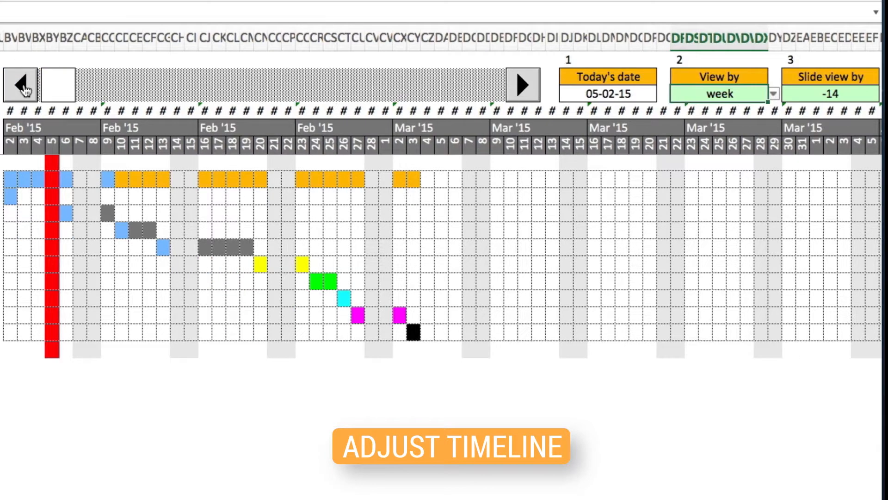
{"action": "left_click", "coordinate": [24, 88]}
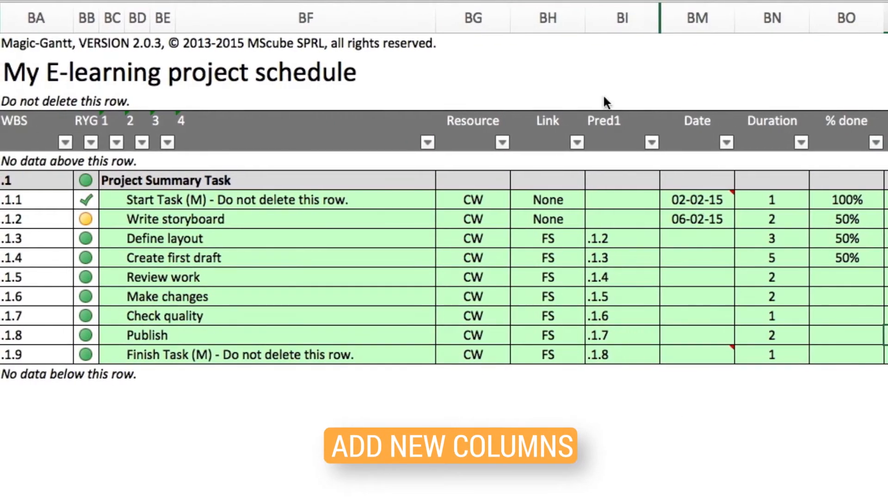
Insert a new column between Resource and Link and title it Cost
{"action": "left_click", "coordinate": [548, 20]}
{"action": "left_click", "coordinate": [602, 108]}
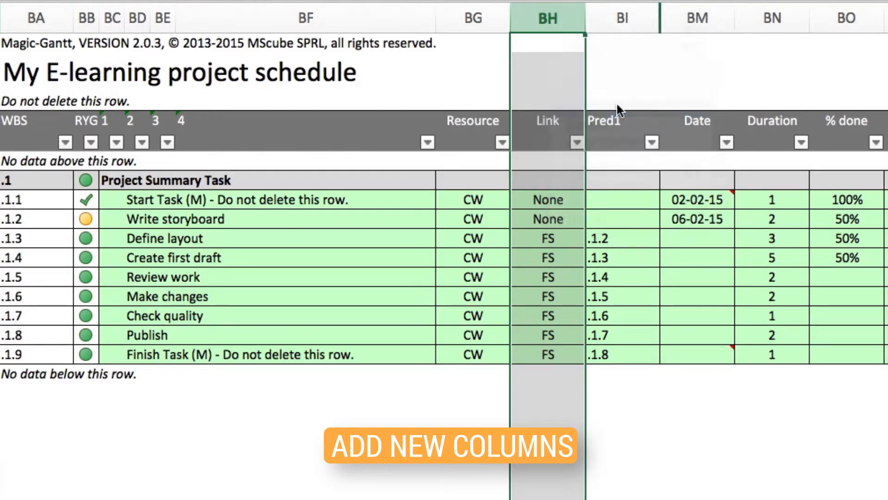
{"action": "left_click", "coordinate": [550, 120]}
{"action": "type", "text": "Cost"}
{"action": "key", "text": "Return"}
Enter a cost of 100 for Start Task and Write storyboard
{"action": "left_click", "coordinate": [548, 200]}
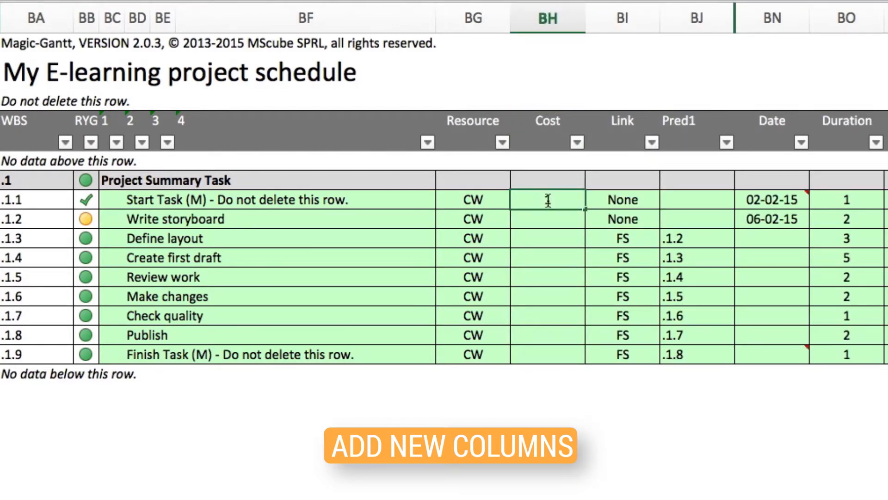
{"action": "type", "text": "100"}
{"action": "key", "text": "Return"}
{"action": "key", "text": "Return"}
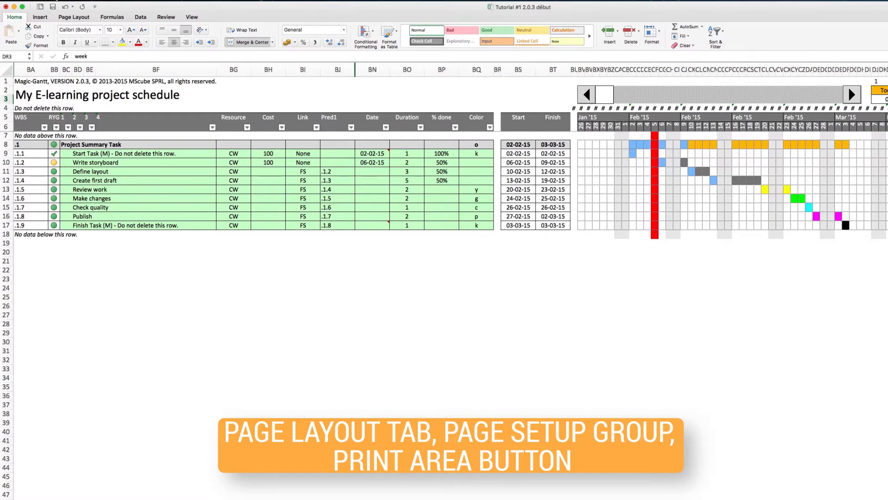
Open the print dialog to preview the project schedule
{"action": "left_click", "coordinate": [55, 0]}
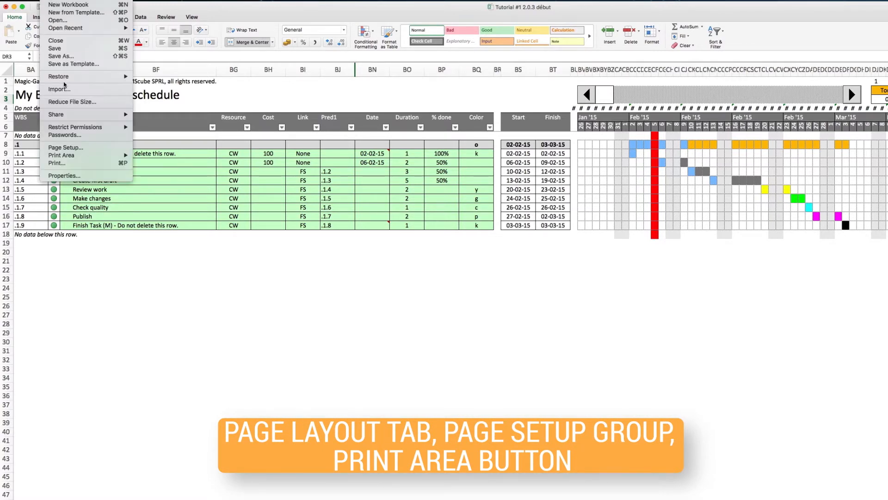
{"action": "left_click", "coordinate": [69, 163]}
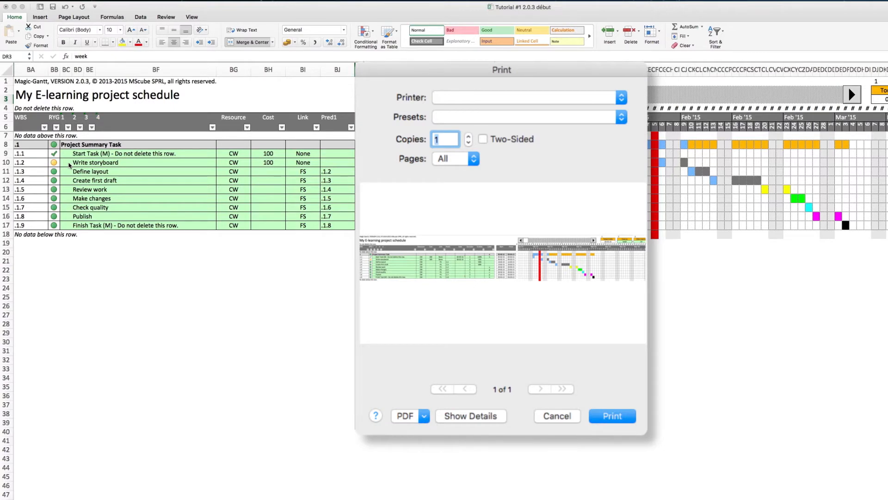